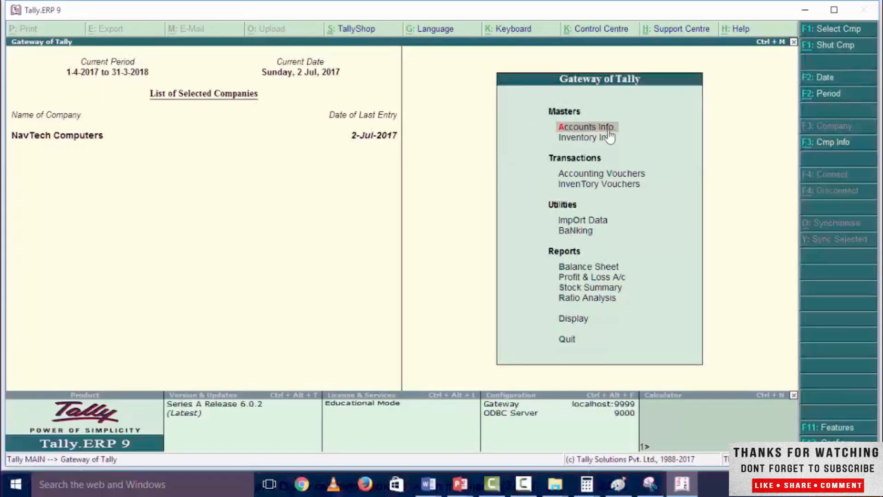
- Open the Capital ledger for alteration from the single-ledger accounts masters of NavTech Computers
click(606, 131)
click(593, 202)
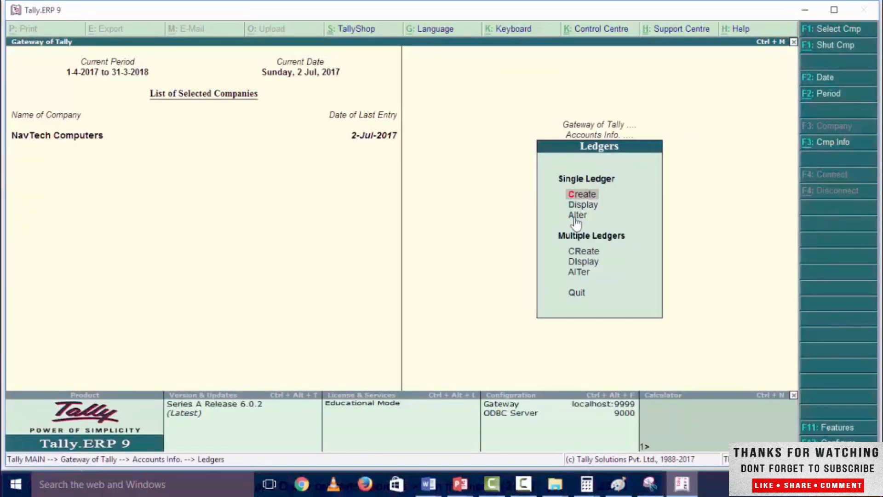
click(575, 215)
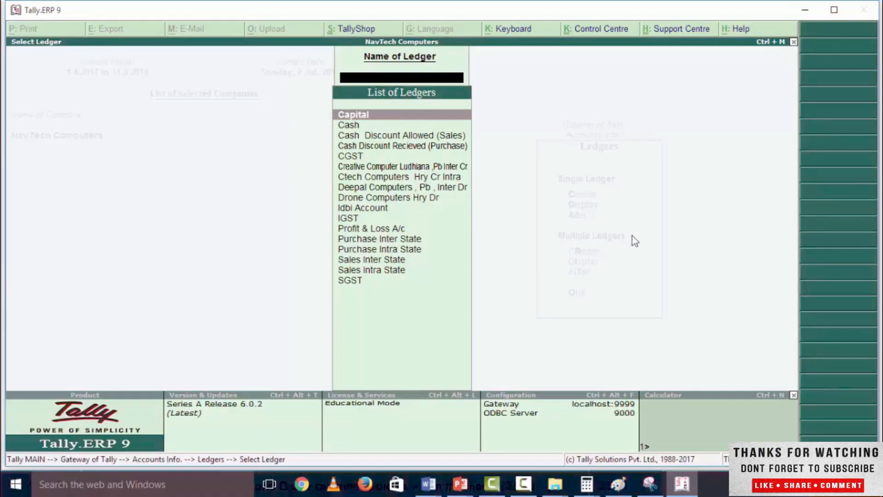
click(403, 112)
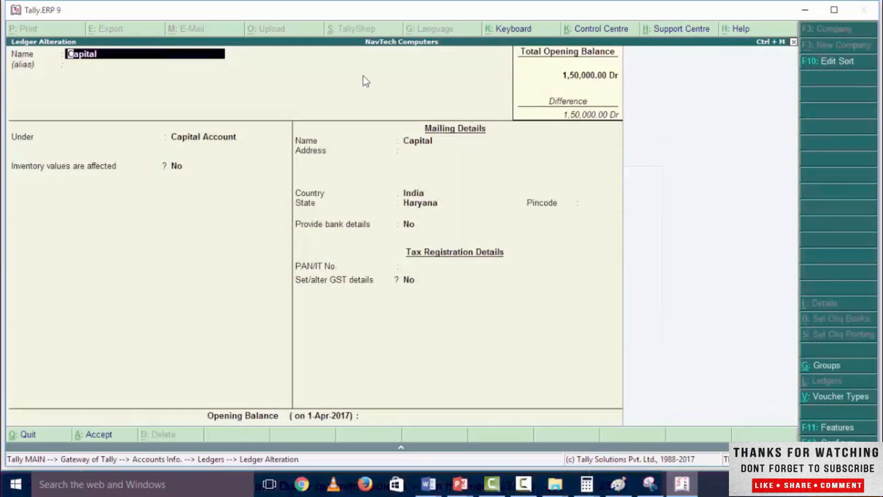
- Review the Capital ledger's group, mailing details and tax registration fields, then return to the ledger list
key(Return)
key(Return)
key(Return)
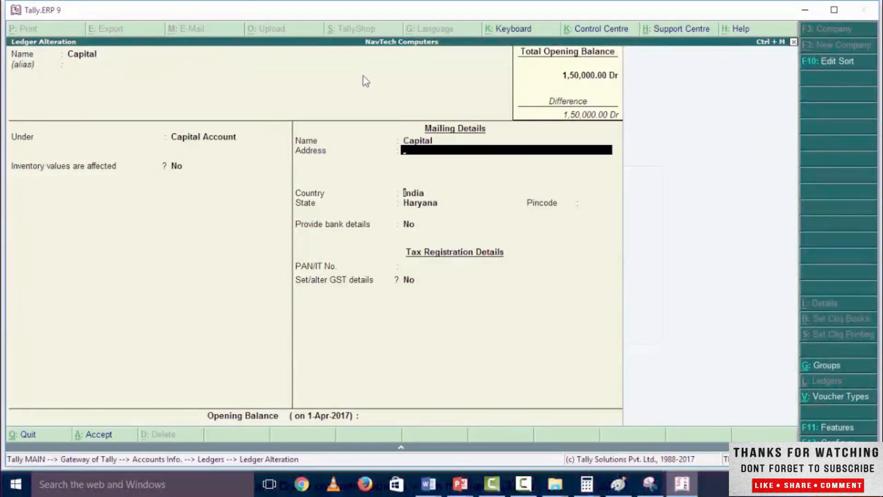
key(Return)
key(Return)
key(Return)
key(Return)
key(Return)
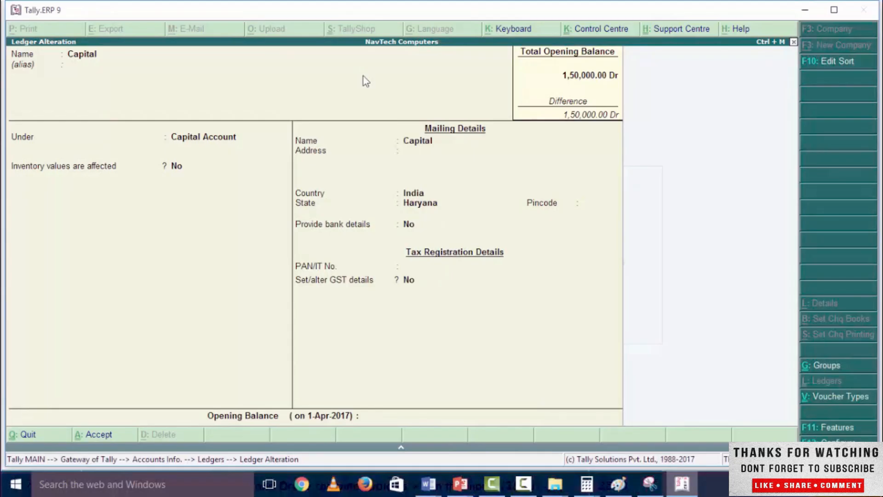
- Open the CGST ledger, check its group, duty type and tax type, and quit without saving
key(Down)
key(Down)
key(Down)
key(Down)
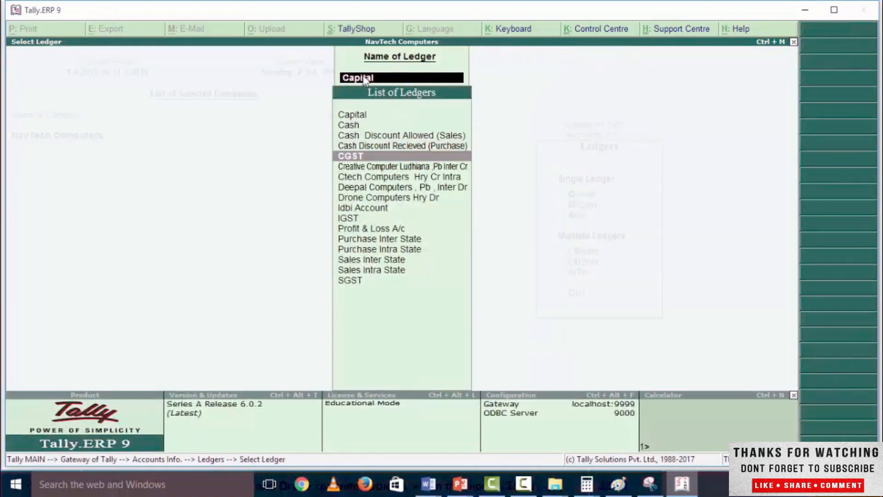
key(Return)
key(Return)
key(Return)
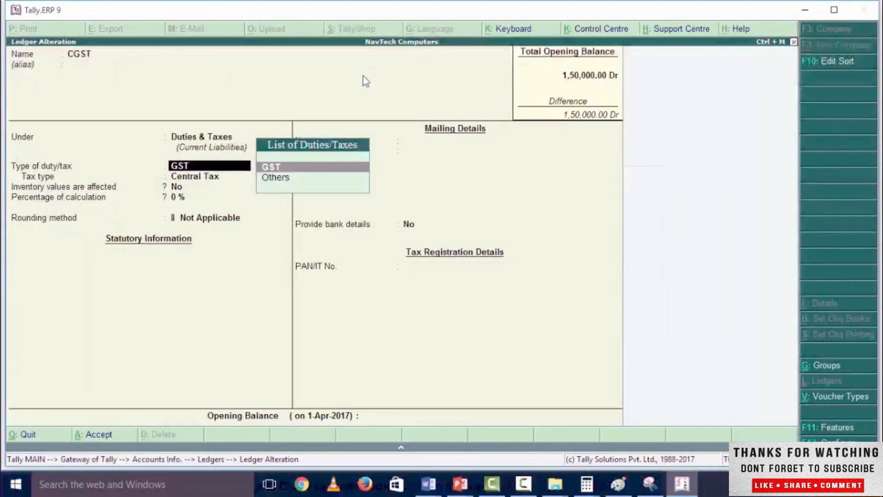
key(Return)
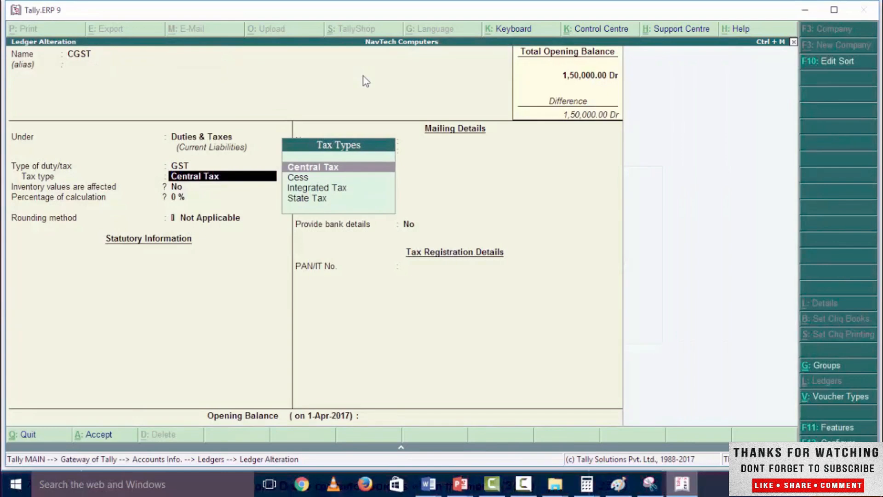
key(Return)
key(Return)
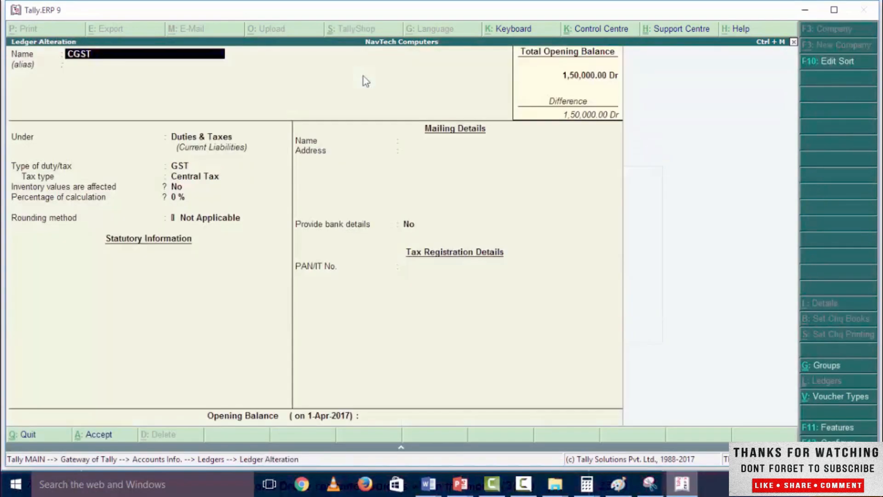
key(Escape)
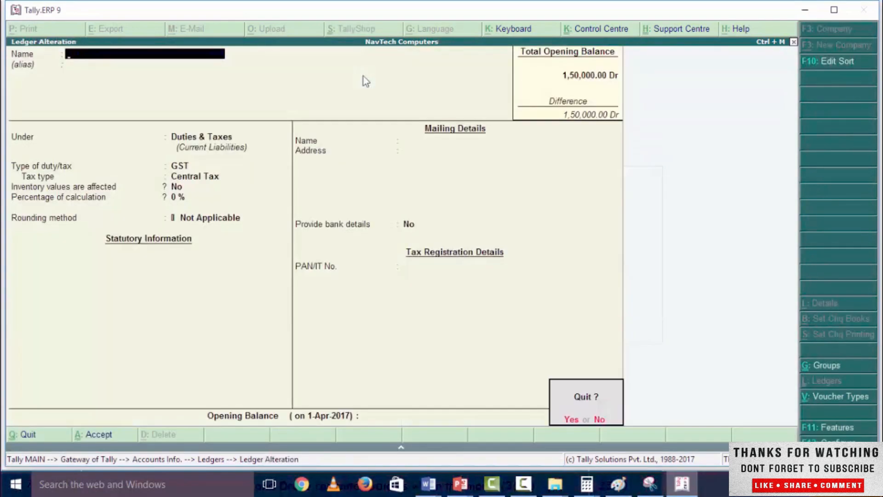
key(y)
- Open the IGST ledger and check its group, duty type, tax type and percentage of calculation
key(Down)
key(Down)
key(Down)
key(Down)
key(Down)
key(Down)
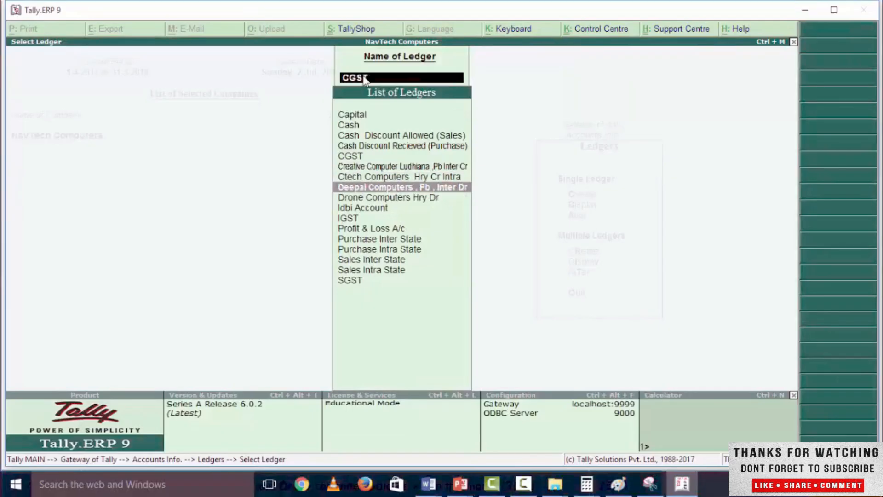
key(Return)
key(Return)
key(Return)
key(Return)
key(Return)
key(Return)
key(Return)
key(Return)
key(Return)
key(Return)
key(Return)
key(Return)
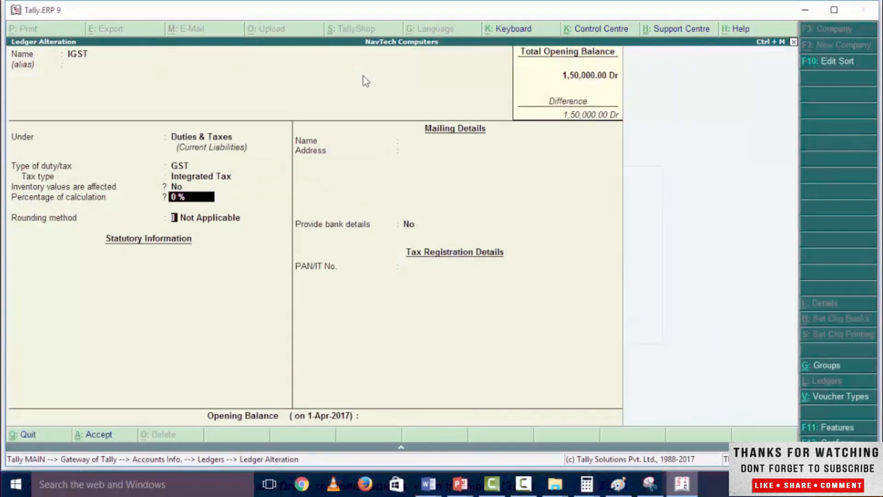
- Open the SGST ledger, check its group, tax type and rounding method, and quit without saving
key(Down)
key(Down)
key(Down)
key(Down)
key(Down)
key(Down)
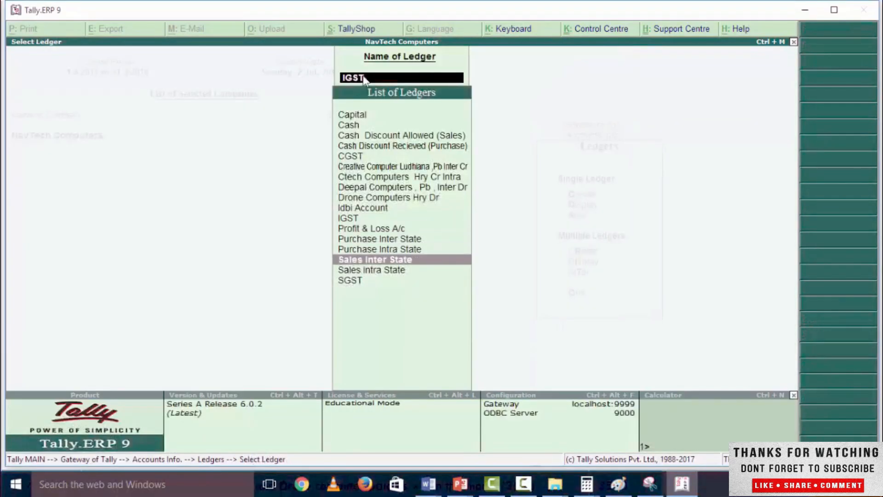
key(Return)
key(Return)
key(Return)
key(Return)
key(Return)
key(Return)
key(Return)
key(Return)
key(Return)
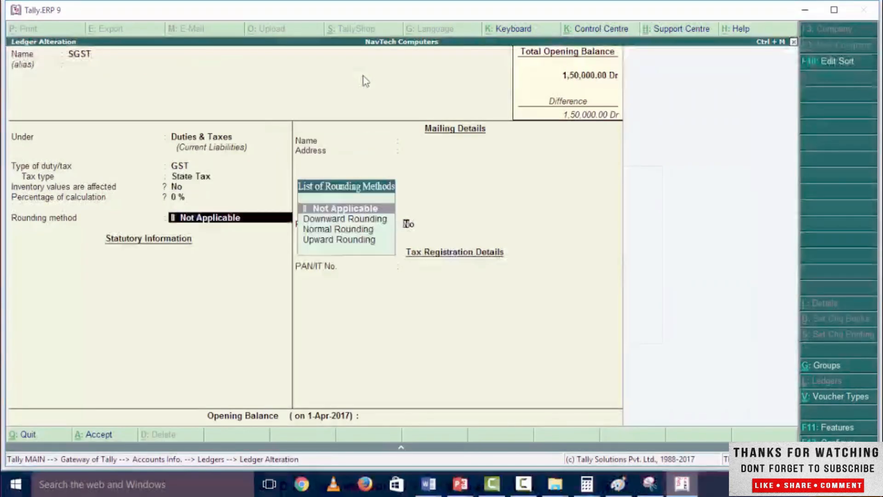
key(Return)
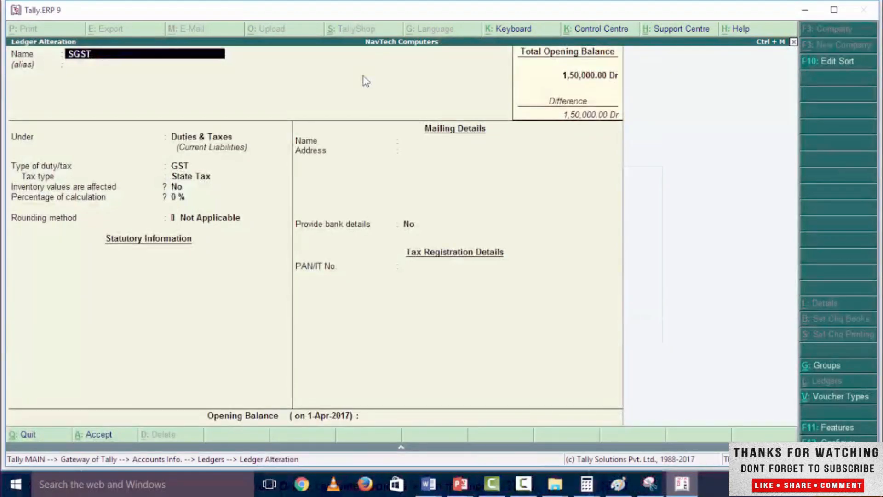
key(Escape)
key(Return)
- Open the Creative Computer Ludhiana, Pb Inter Cr ledger and review its group, bill-wise settings, country and state
key(Up)
key(Up)
key(Up)
key(Up)
key(Up)
key(Up)
key(Up)
key(Up)
key(Up)
key(Up)
key(Up)
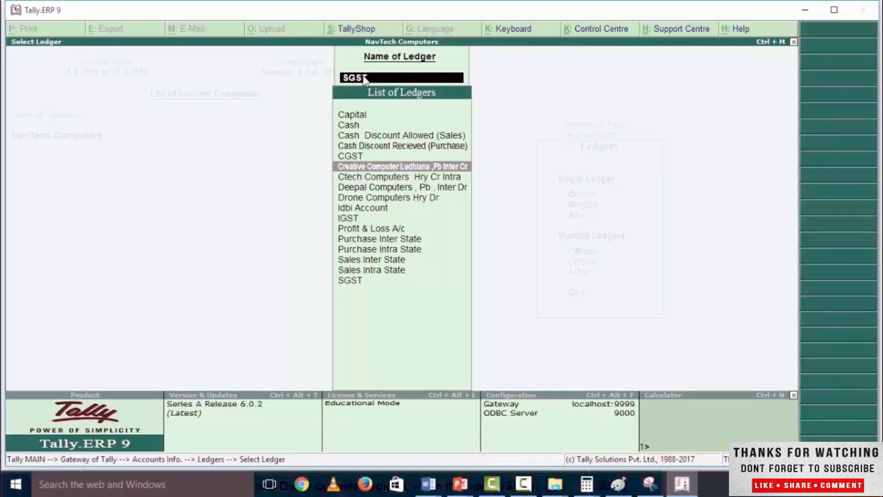
key(Down)
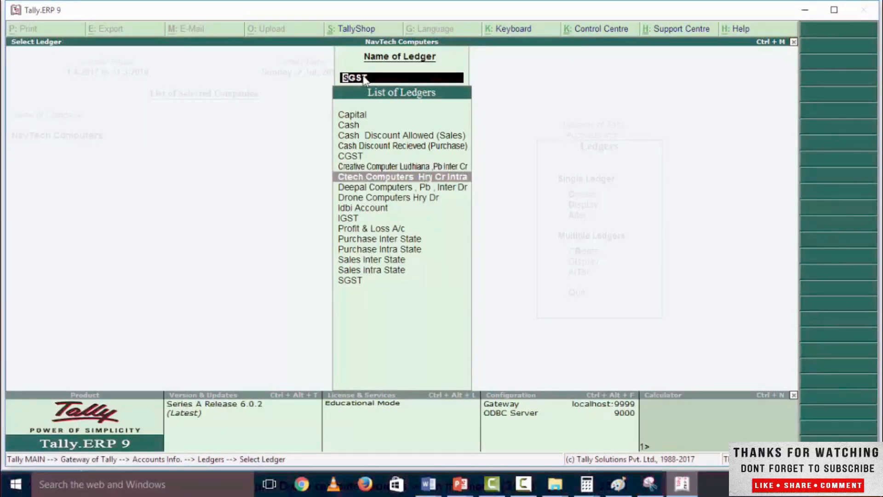
key(Up)
key(Return)
key(Return)
key(Return)
key(Return)
key(Return)
key(Return)
key(Return)
key(Return)
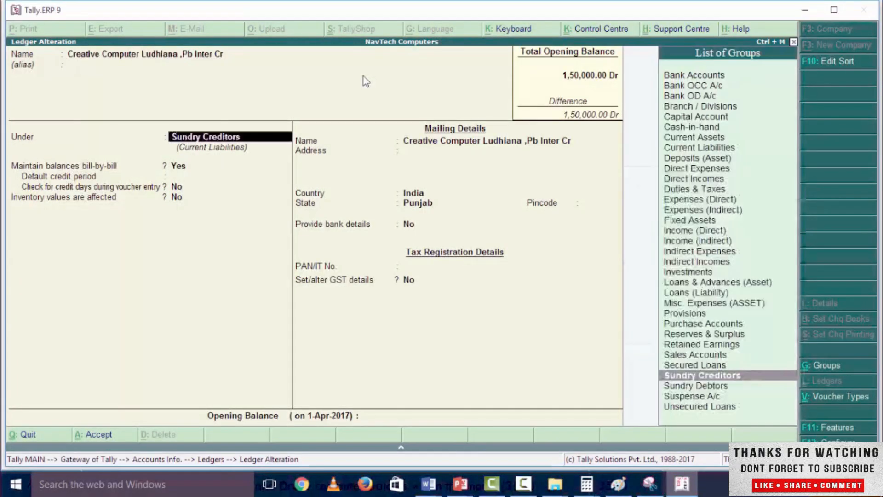
key(Return)
key(Return)
key(Return)
key(Return)
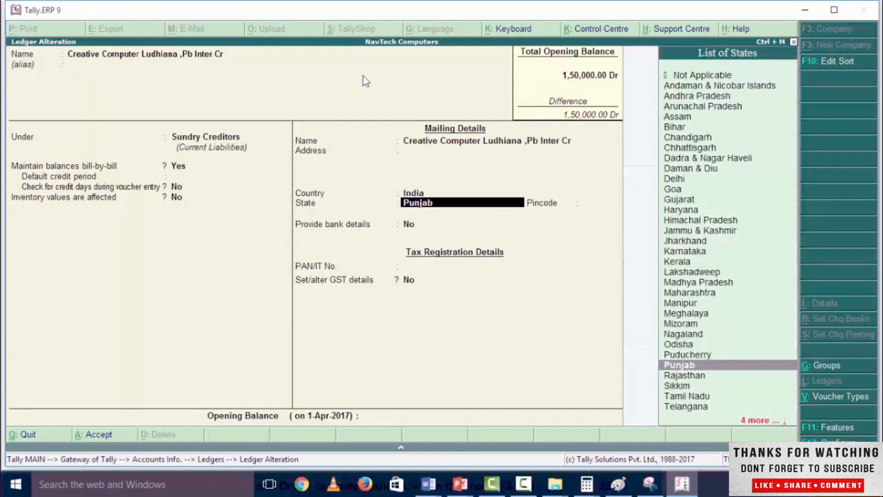
- Set Set/alter GST details to Yes for the Creative Computer ledger, go through its GST details, and accept the ledger
key(y)
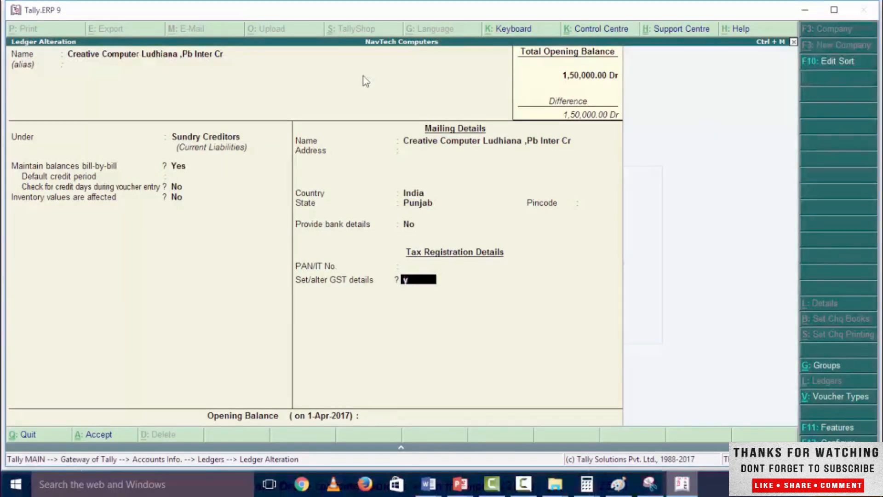
key(Return)
key(Return)
key(Return)
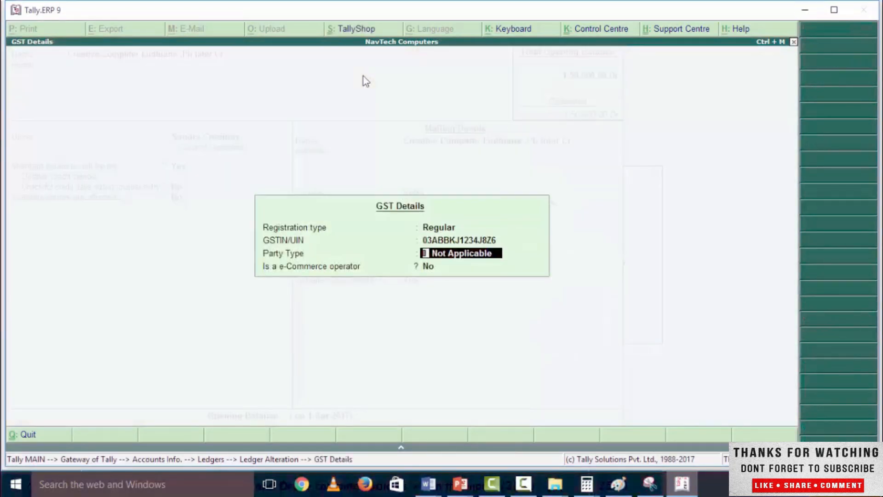
key(Return)
key(Return)
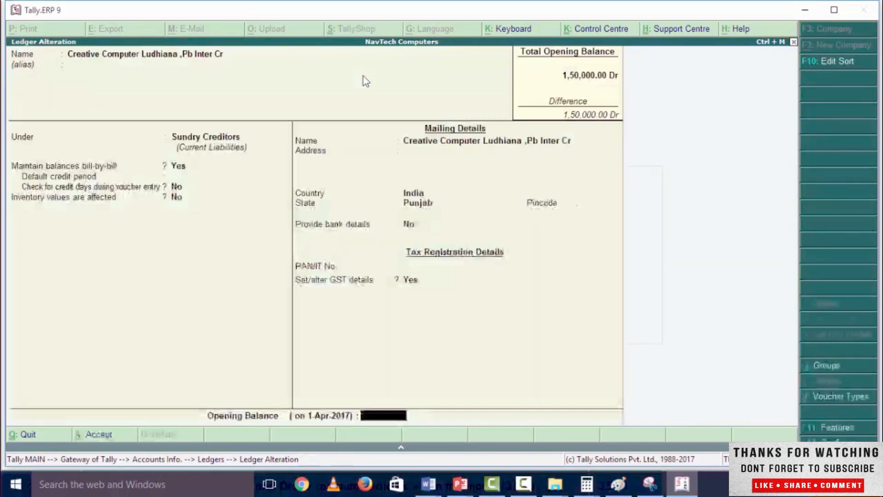
key(Return)
key(Return)
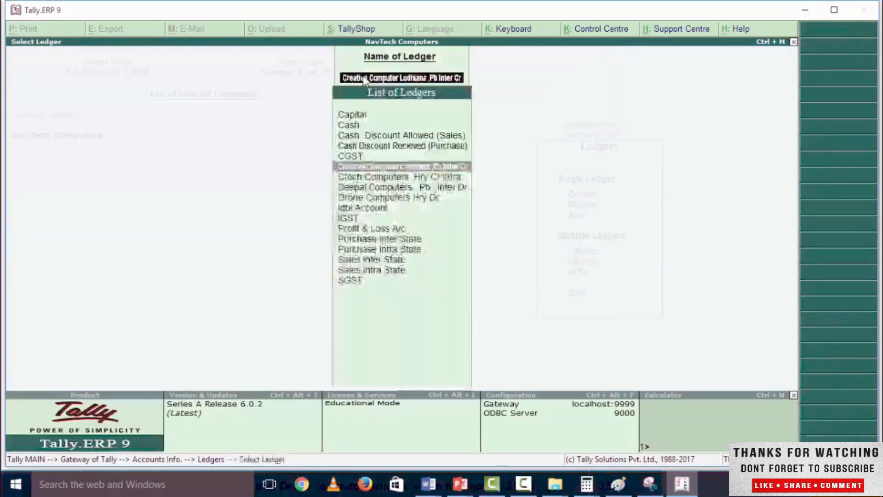
- Open the Ctech Computers Hry Cr Intra ledger and review its group, bill-wise settings and mailing details
key(Down)
key(Return)
key(Return)
key(Return)
key(Return)
key(Return)
key(Return)
key(Return)
key(Return)
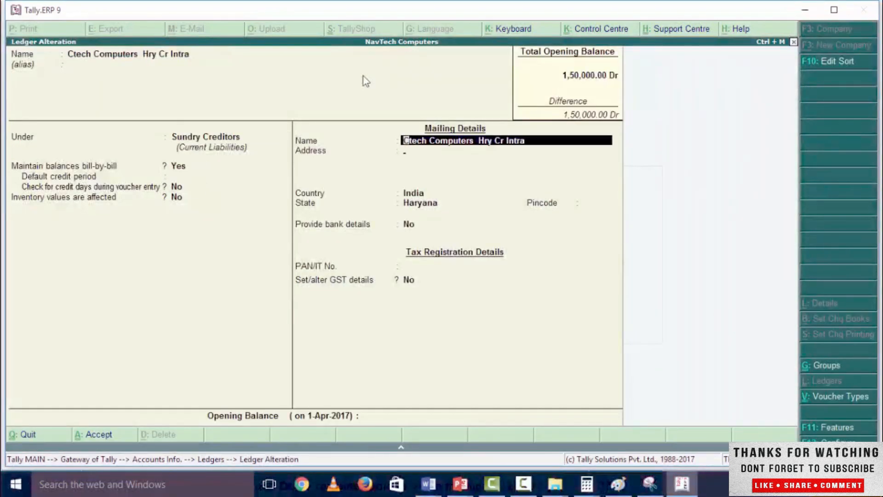
key(Return)
key(Return)
key(Return)
key(Return)
key(Return)
key(Return)
key(Return)
- Set Set/alter GST details to Yes for the Ctech Computers ledger, go through its GST details, and accept the ledger
key(y)
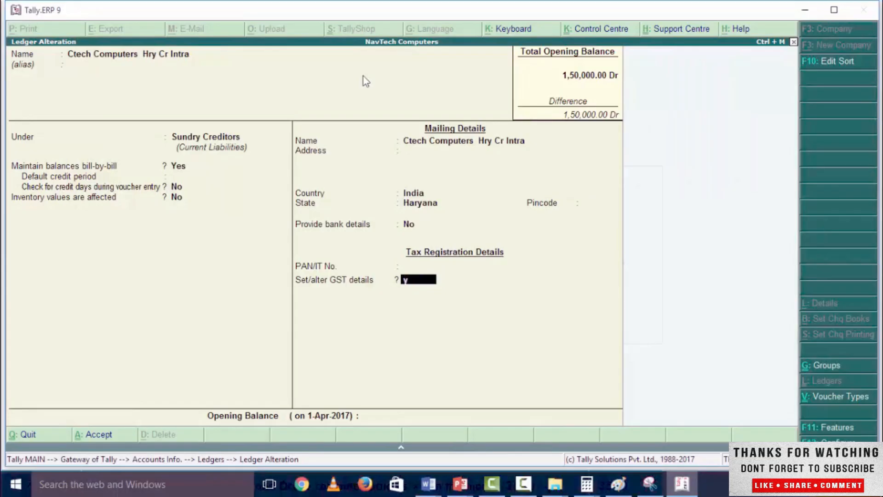
key(Return)
key(Return)
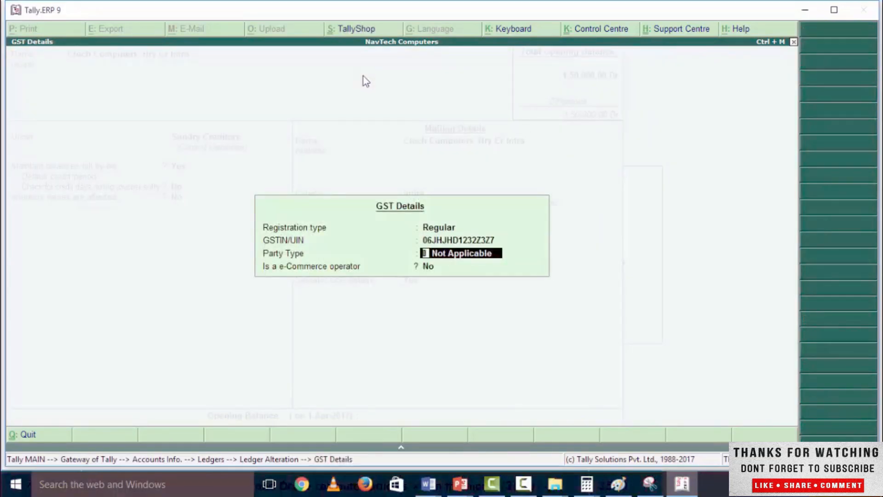
key(Return)
key(Return)
key(Return)
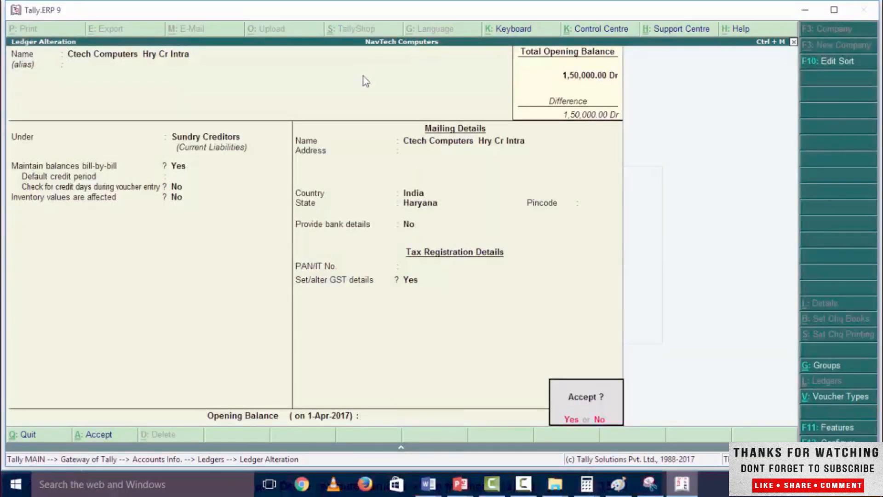
key(Return)
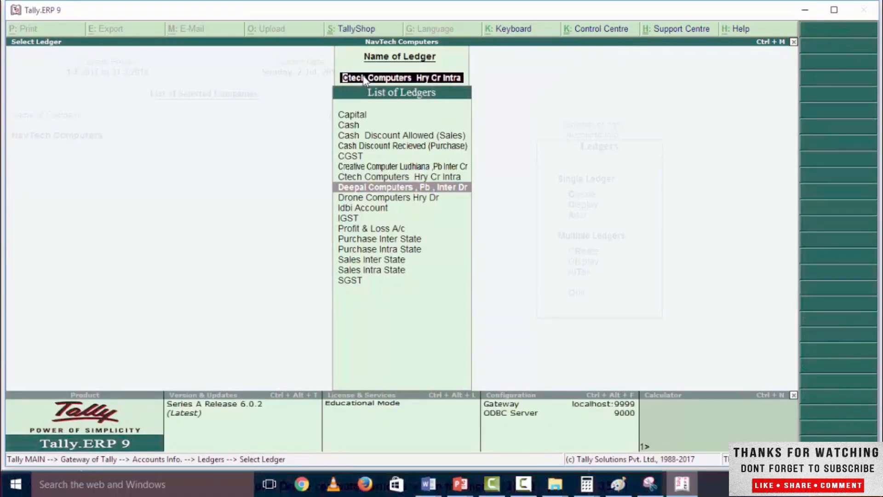
- Open the Deepal Computers, Pb, Inter Dr ledger, check its group, and quit without saving
key(Down)
key(Up)
key(Return)
key(Return)
key(Return)
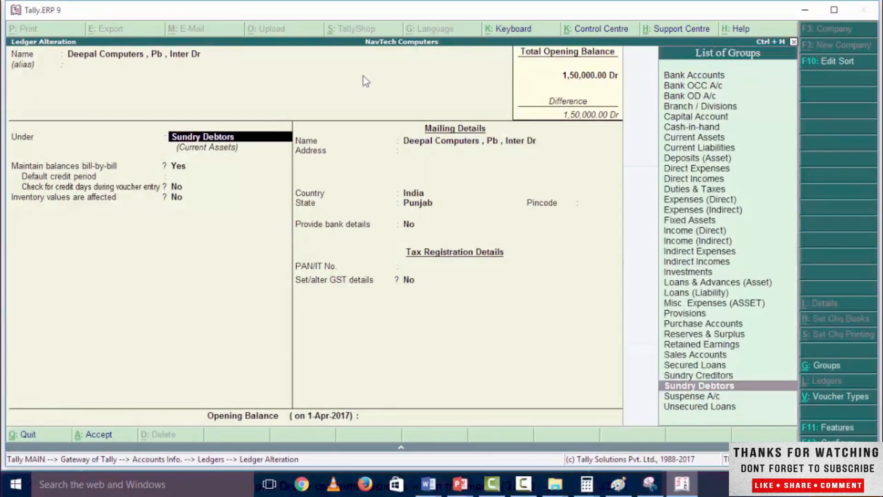
key(Escape)
key(y)
- Look through the ledger list from Drone Computers Hry Dr down to the purchase and sales ledgers
key(Down)
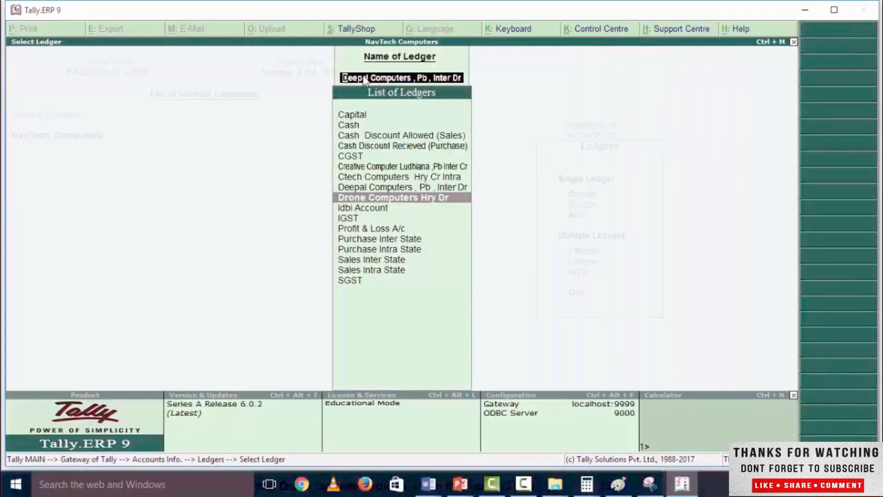
key(Down)
key(Down)
key(Down)
key(Down)
key(Down)
key(Down)
key(Down)
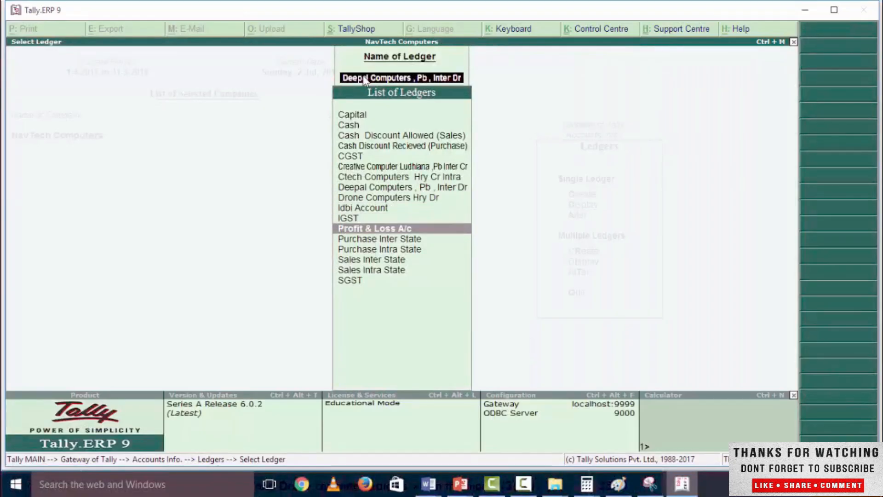
key(Up)
key(Up)
key(Up)
key(Up)
key(Down)
key(Down)
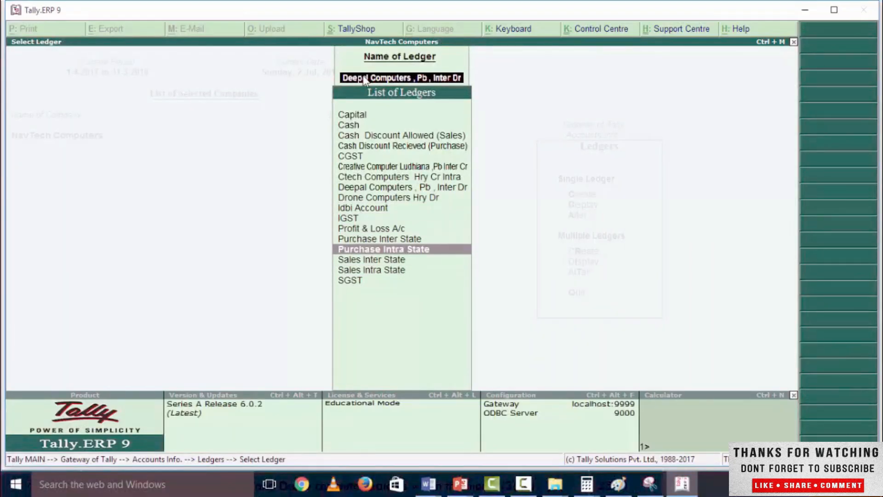
key(Up)
key(Up)
key(Down)
key(Down)
key(Down)
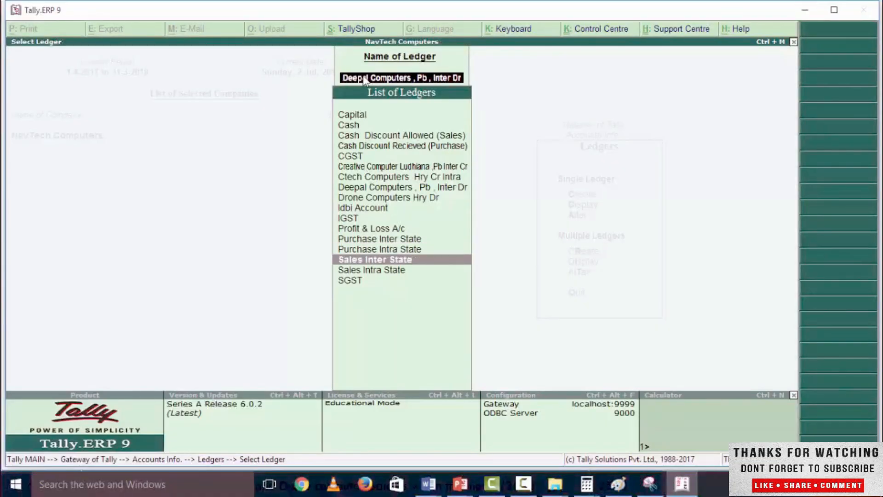
key(Down)
key(Up)
key(Down)
- Go back through the ledger list from the sales ledgers to Cash Discount Allowed (Sales)
key(Up)
key(Up)
key(Up)
key(Up)
key(Up)
key(Up)
key(Up)
key(Up)
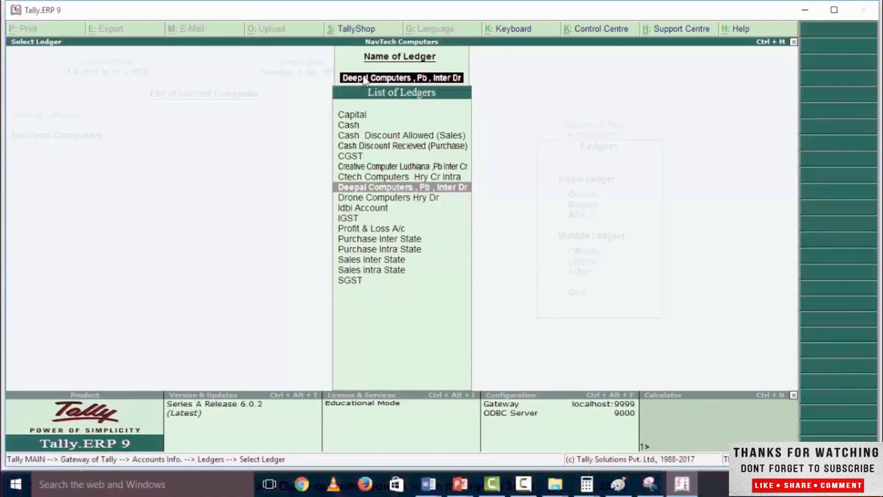
key(Up)
key(Up)
key(Up)
key(Up)
key(Up)
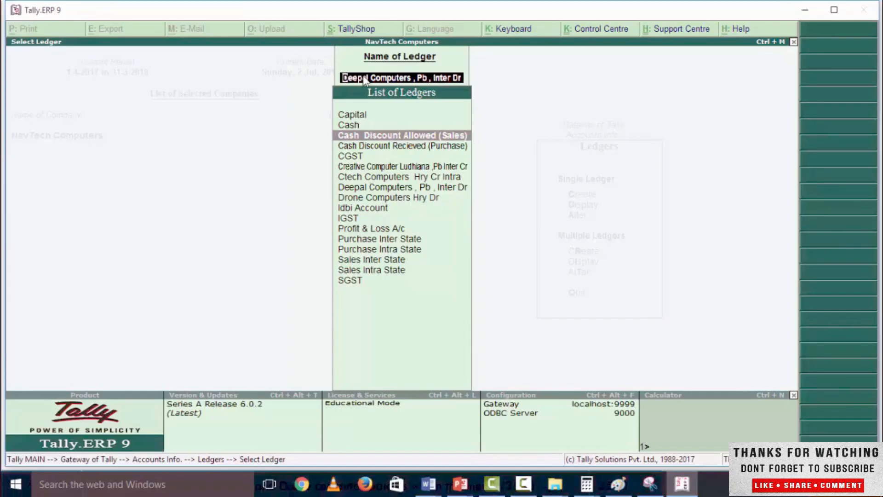
- Open the Cash Discount Allowed (Sales) ledger, check its group and GST settings, and accept the ledger
key(Down)
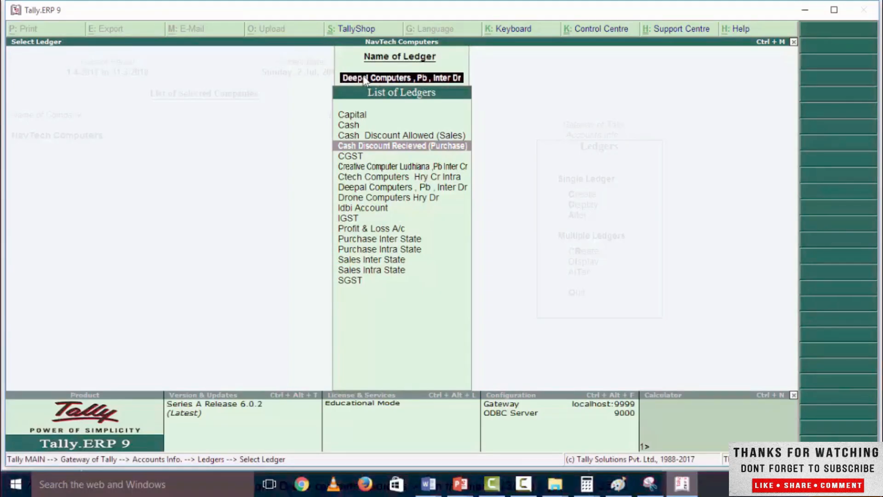
key(Up)
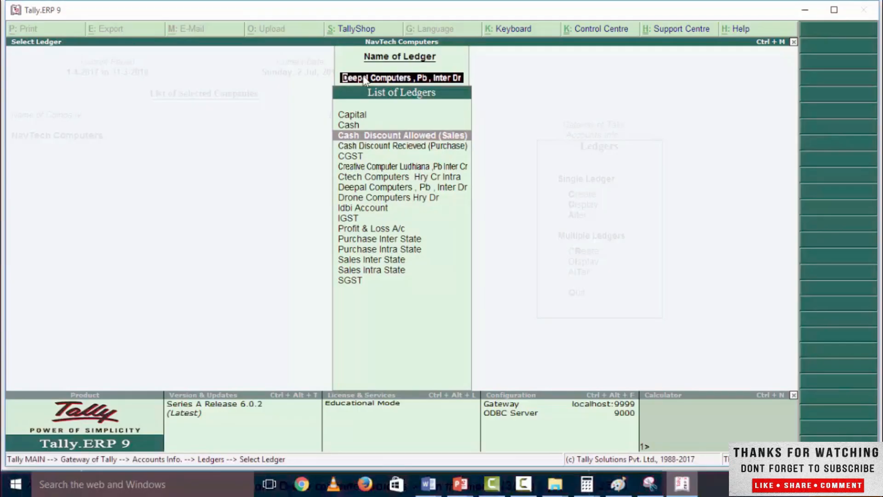
key(Return)
key(Return)
key(Return)
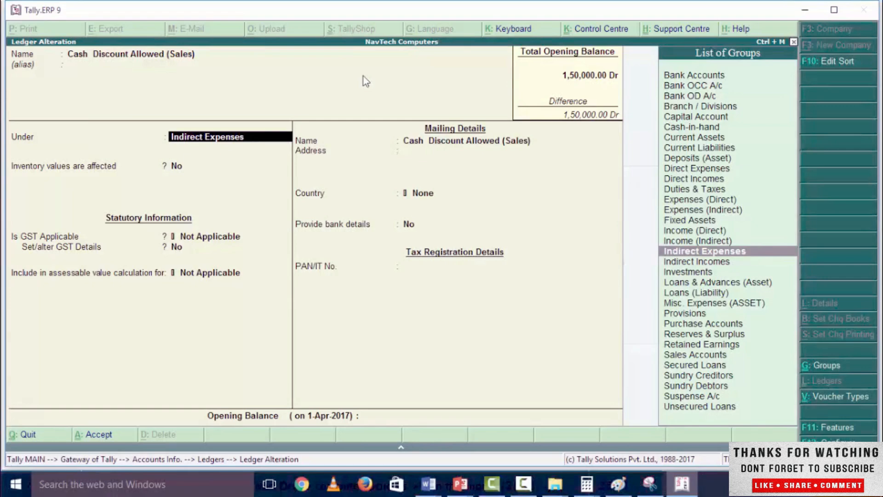
key(Return)
key(Return)
key(Return)
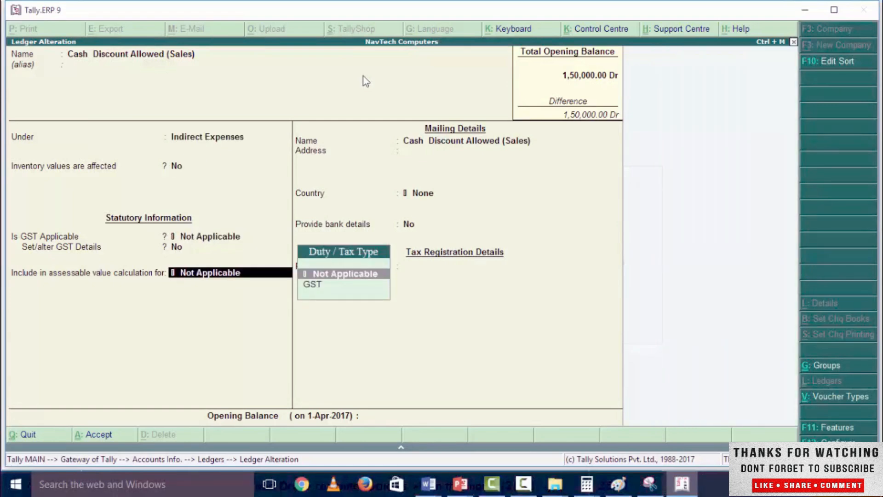
key(Return)
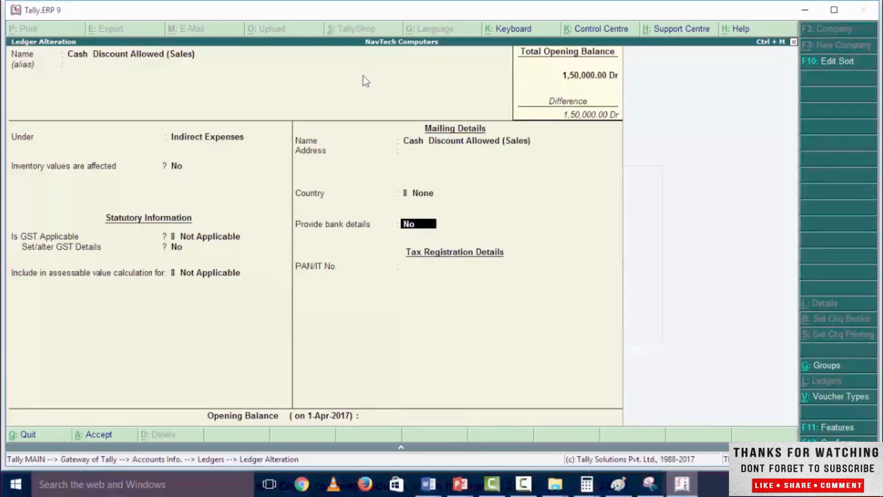
key(Return)
key(Return)
key(Return)
- Open the Cash Discount Recieved (Purchase) ledger, check its group and statutory settings, and return to the ledger list
key(Down)
key(Return)
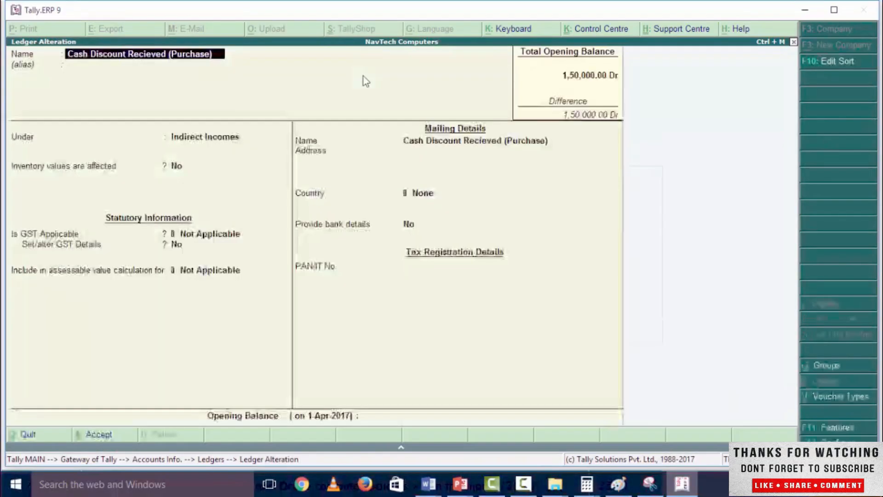
key(Return)
key(Return)
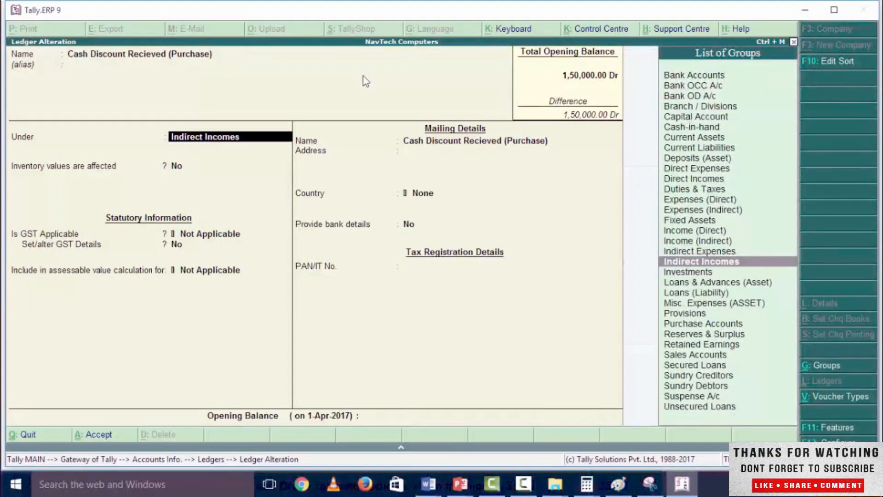
key(Return)
key(Return)
key(Return)
key(Return)
key(Return)
key(Return)
key(Return)
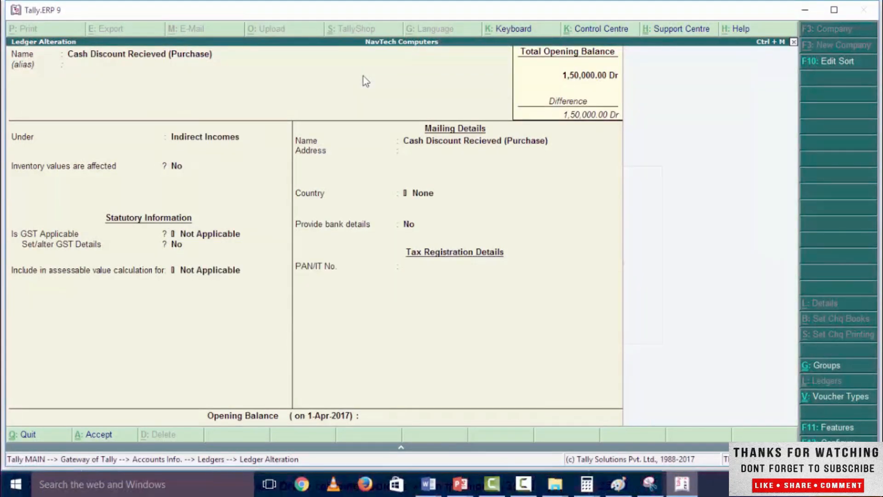
key(Escape)
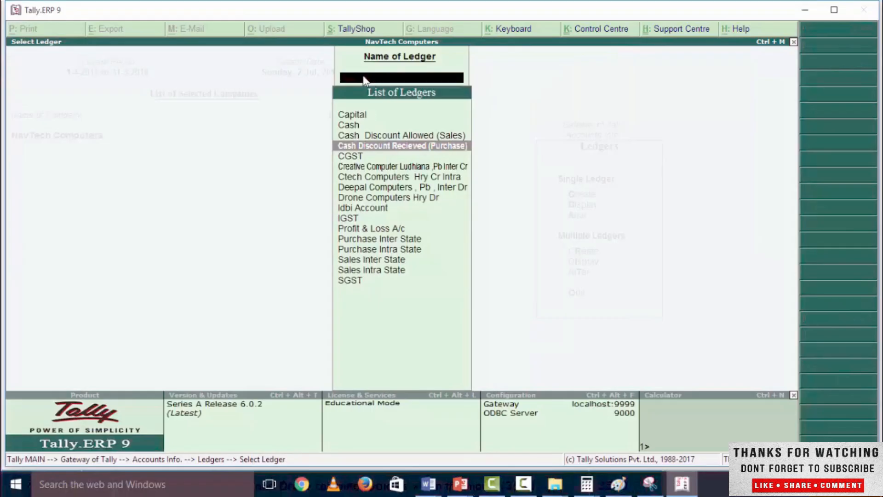
- Leave the ledger list and reopen the selection for altering a single ledger
key(Escape)
key(Return)
key(Return)
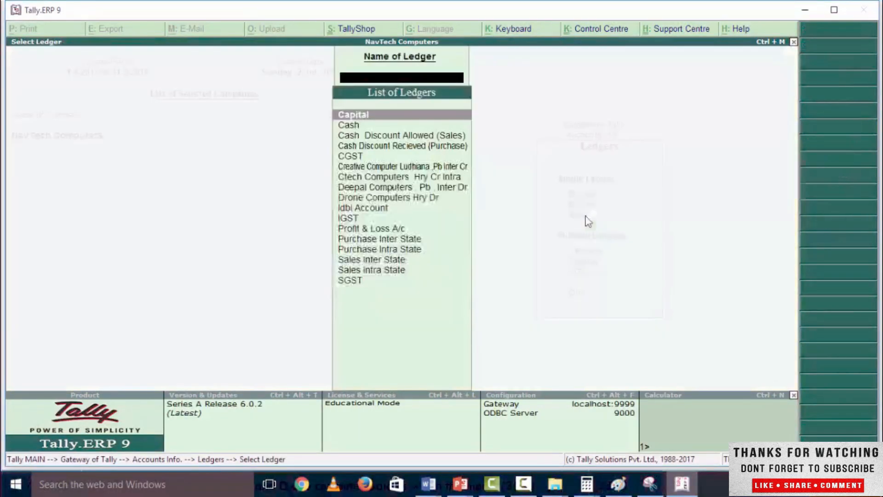